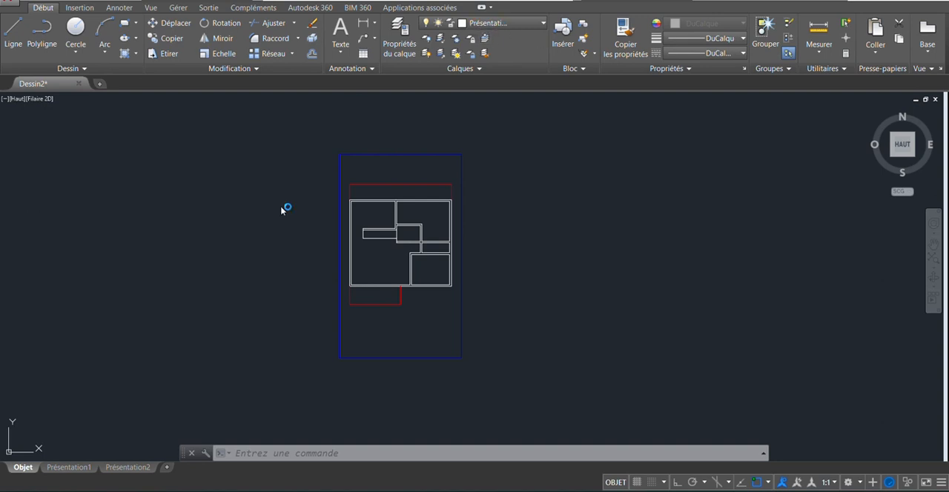
# - Switch to the Présentation1 layout and open its page setup for modification
pyautogui.moveTo(70, 470)
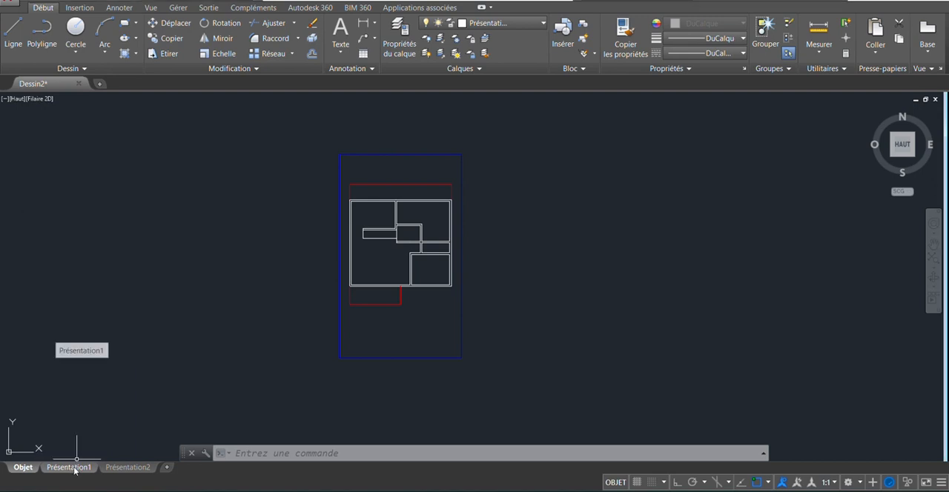
pyautogui.click(69, 468)
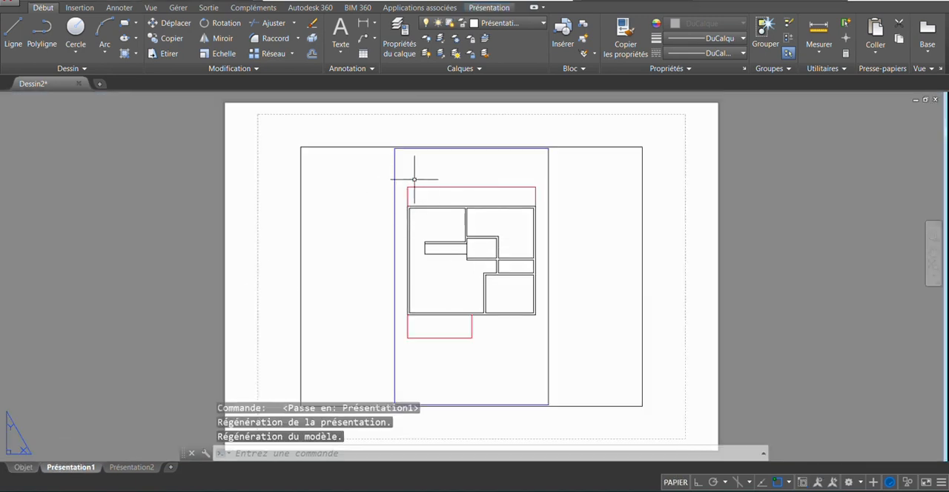
pyautogui.scroll(-2, 404, 166)
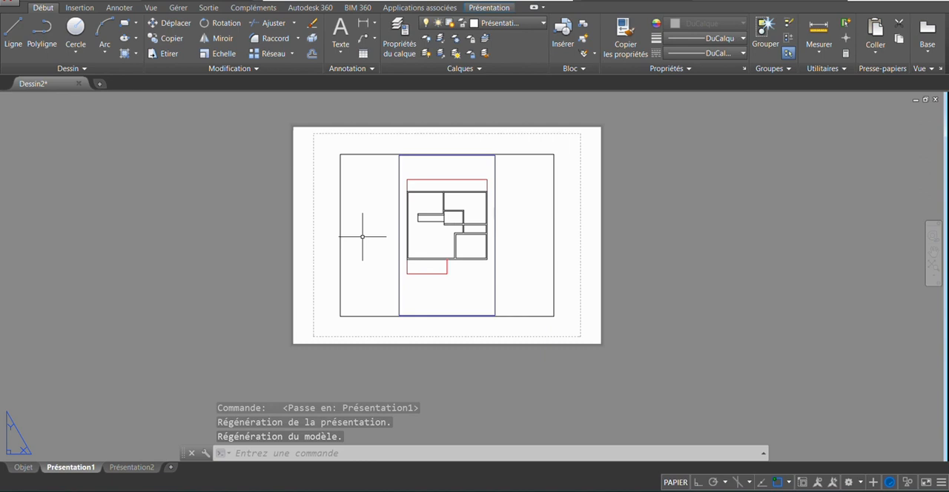
pyautogui.scroll(2, 363, 236)
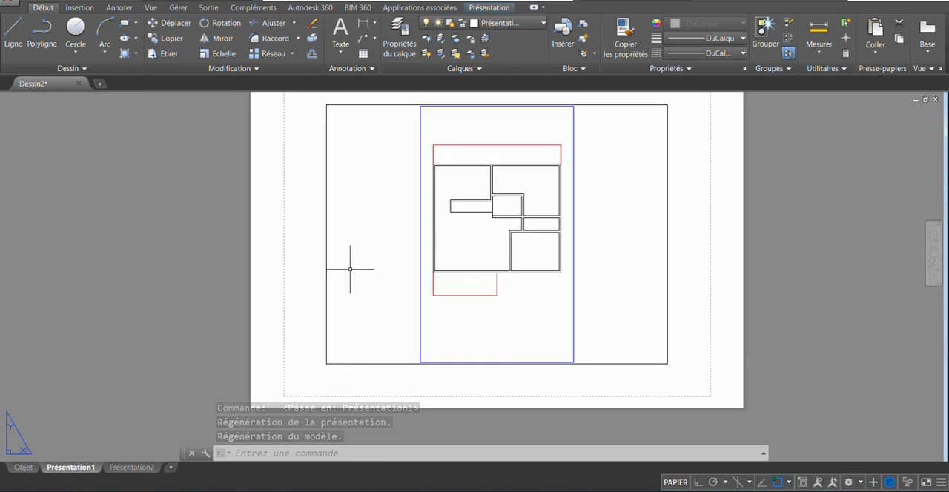
pyautogui.rightClick(71, 468)
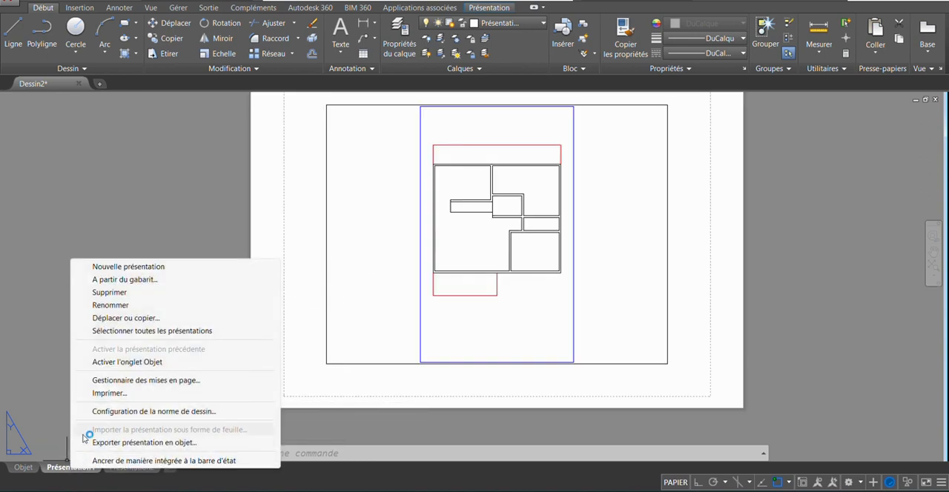
pyautogui.click(128, 381)
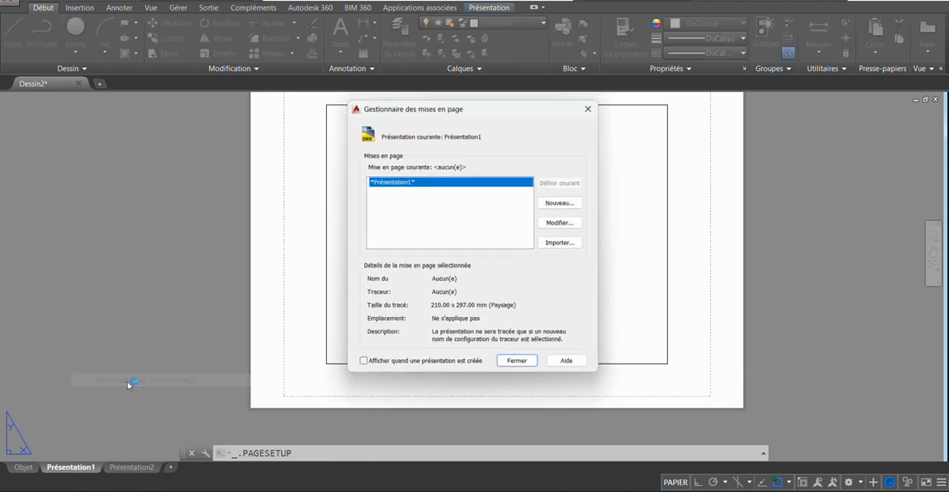
pyautogui.click(560, 220)
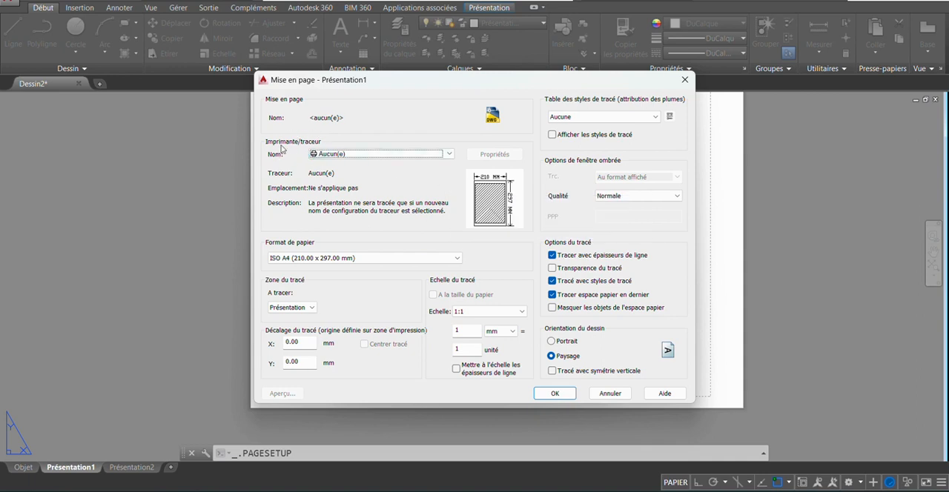
# - Set the page setup's plotter to DWG To PDF.pc3 and the drawing orientation to Portrait
pyautogui.click(346, 155)
pyautogui.scroll(-3, 384, 198)
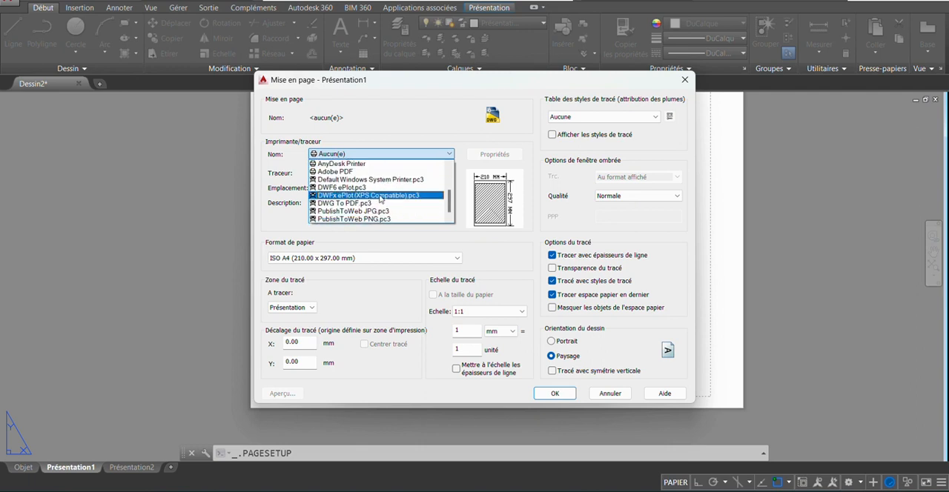
pyautogui.click(370, 206)
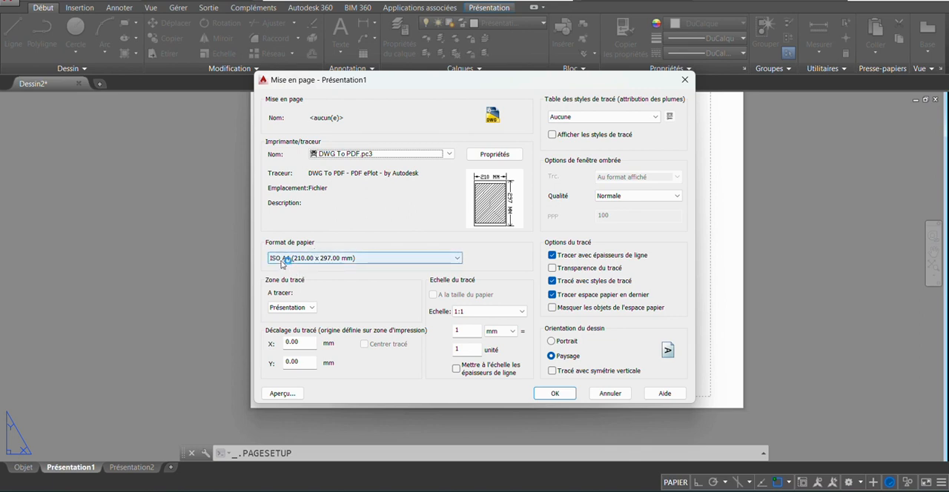
pyautogui.click(390, 259)
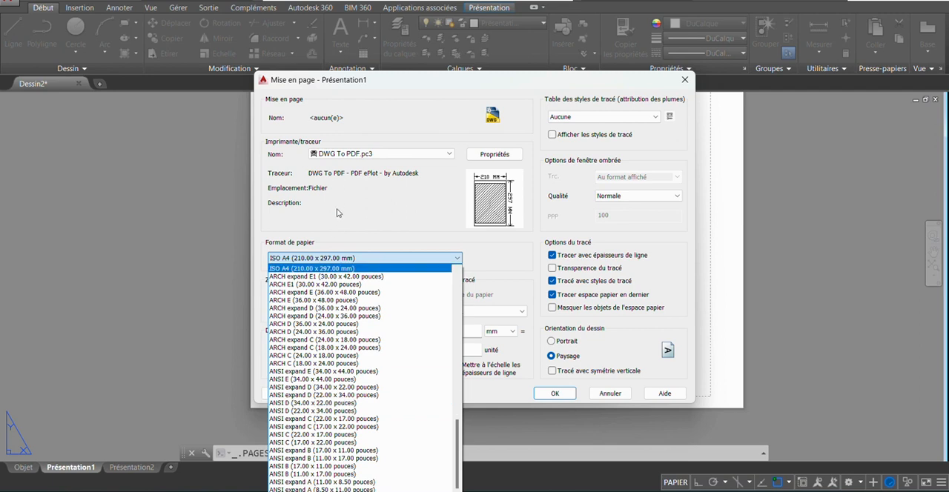
pyautogui.click(337, 213)
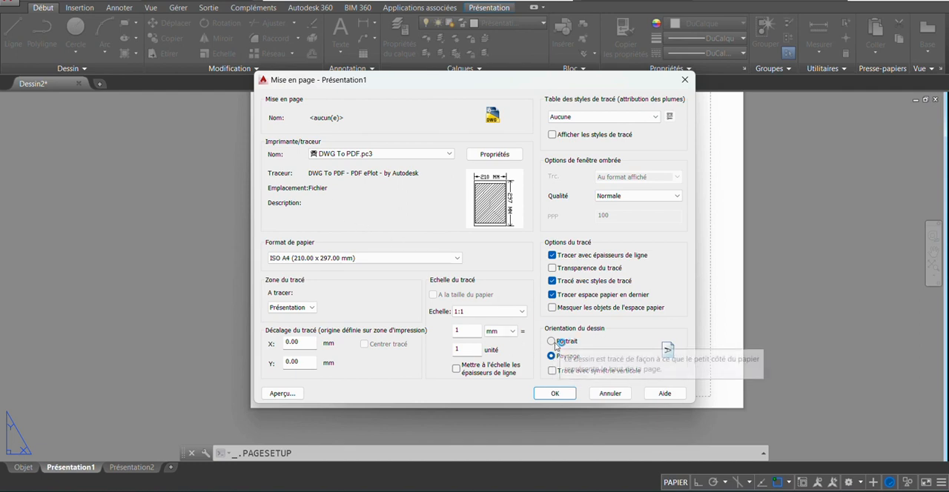
pyautogui.click(581, 342)
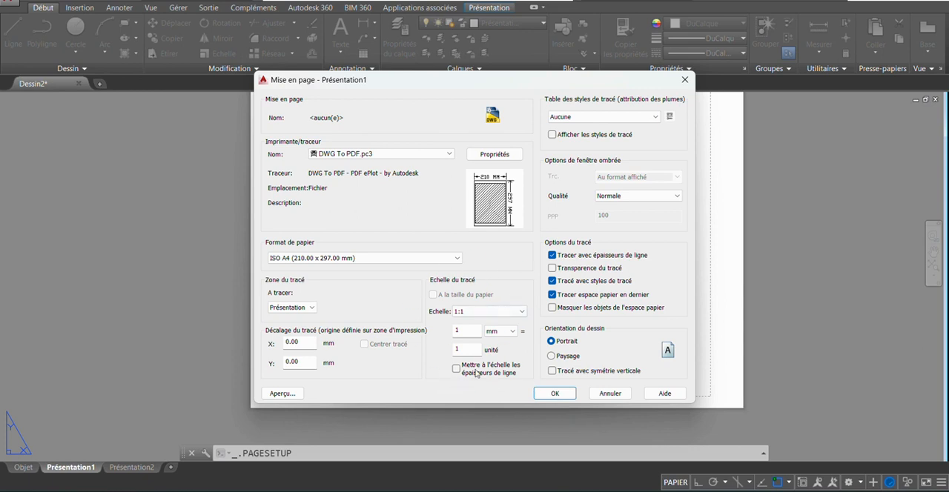
# - Set the plot scale to 1000 mm = 1 unit and apply the page setup to the layout
pyautogui.moveTo(464, 329)
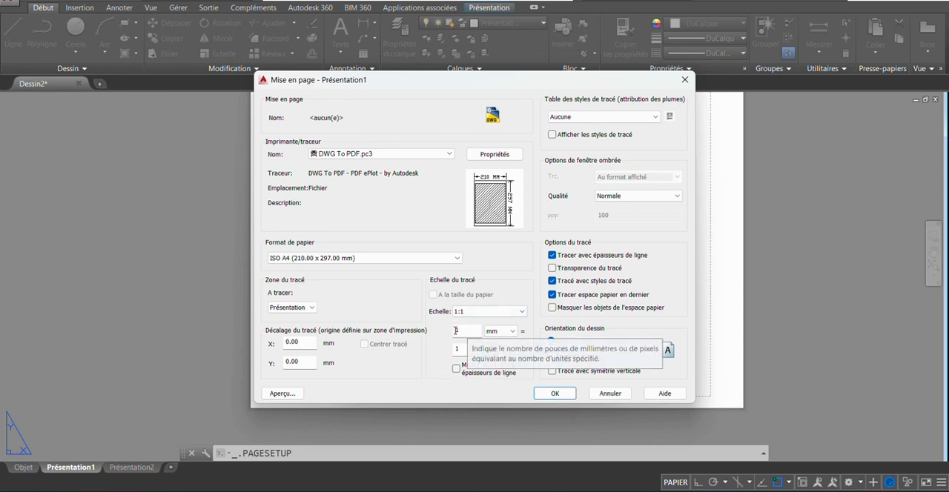
pyautogui.click(499, 331)
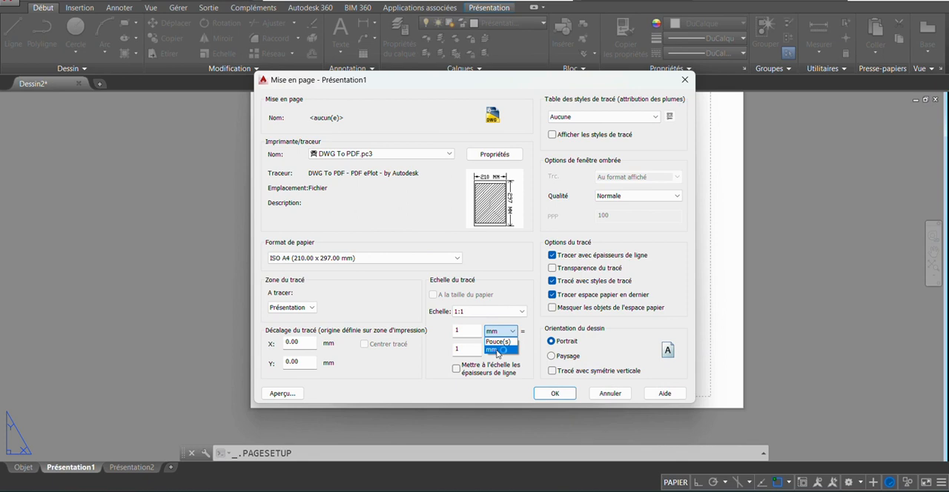
pyautogui.click(500, 356)
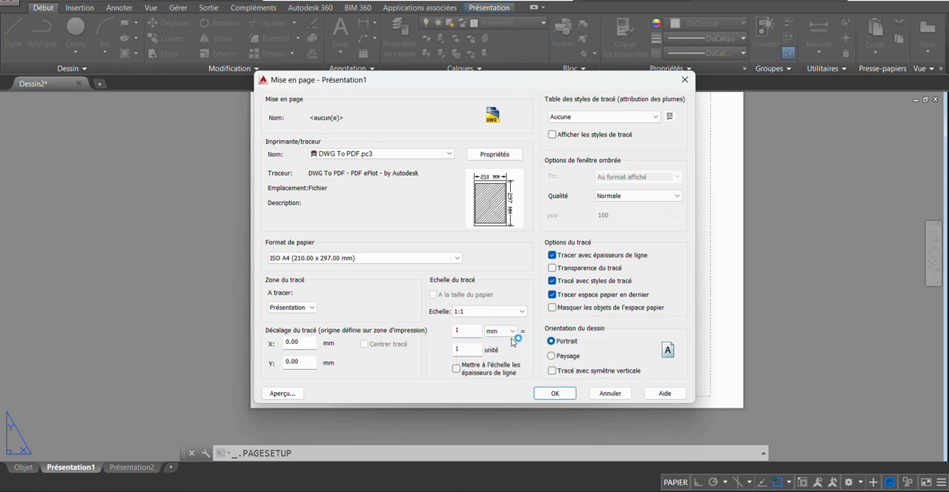
pyautogui.click(464, 332)
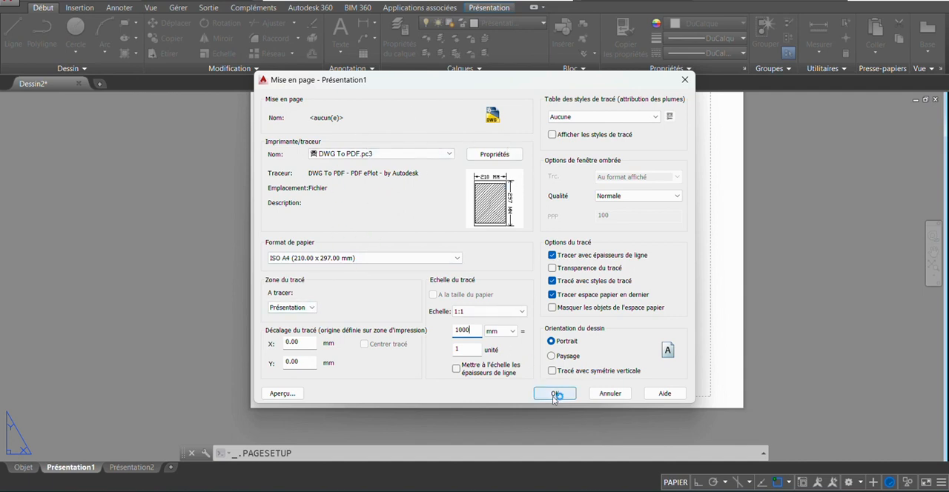
pyautogui.click(553, 393)
pyautogui.click(519, 367)
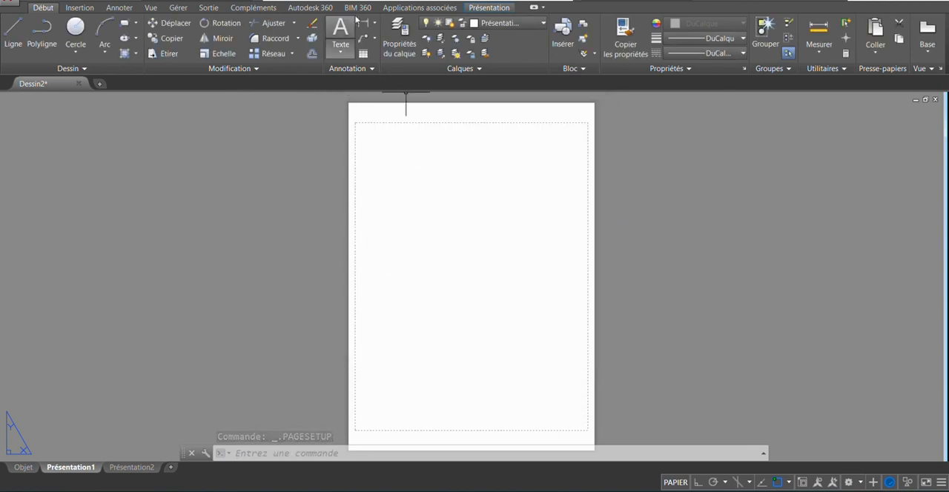
# - Create a rectangular viewport on the empty sheet with the Zonegraph option so it fills the printable area
pyautogui.click(389, 9)
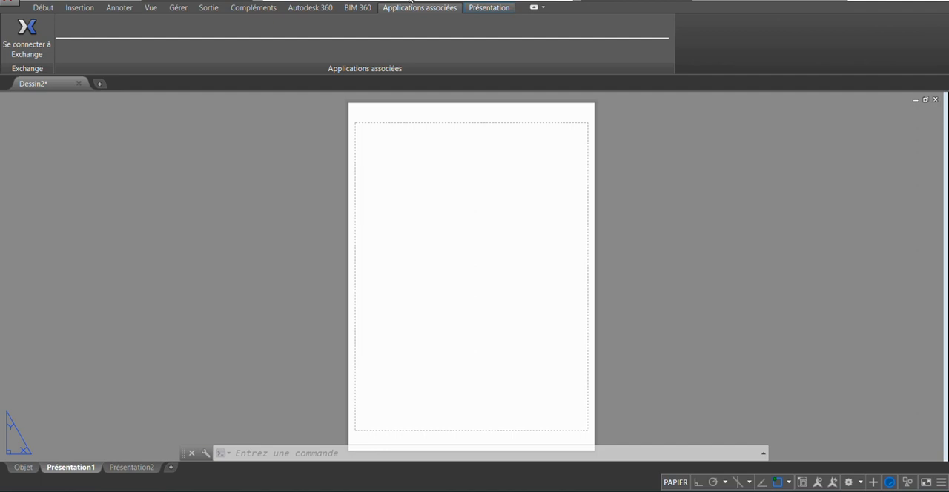
pyautogui.click(904, 1)
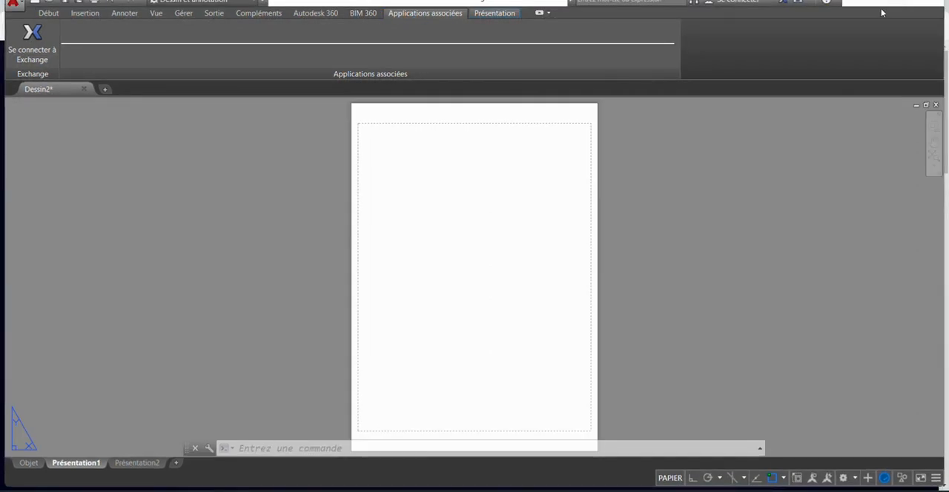
pyautogui.click(490, 17)
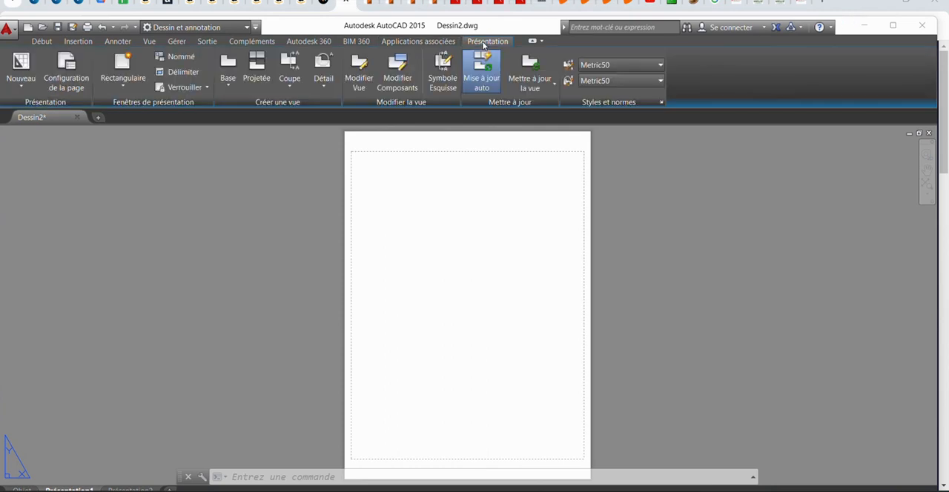
pyautogui.click(893, 26)
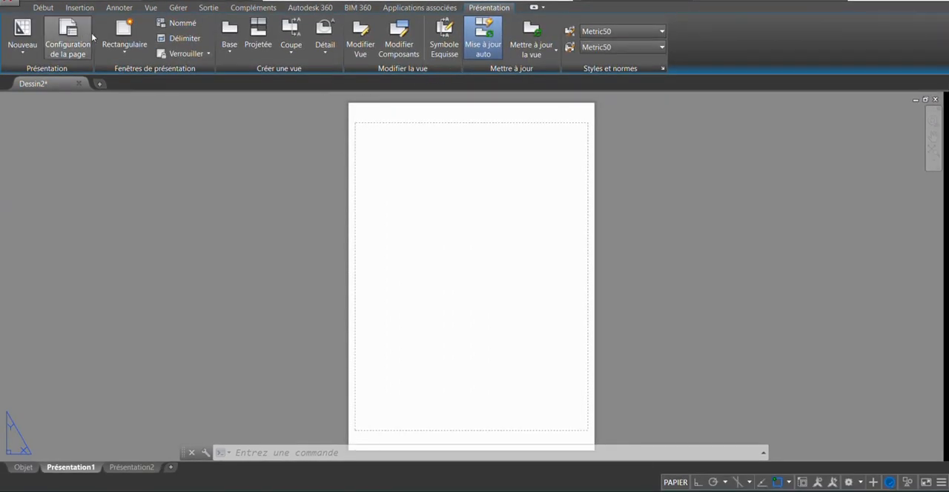
pyautogui.click(127, 31)
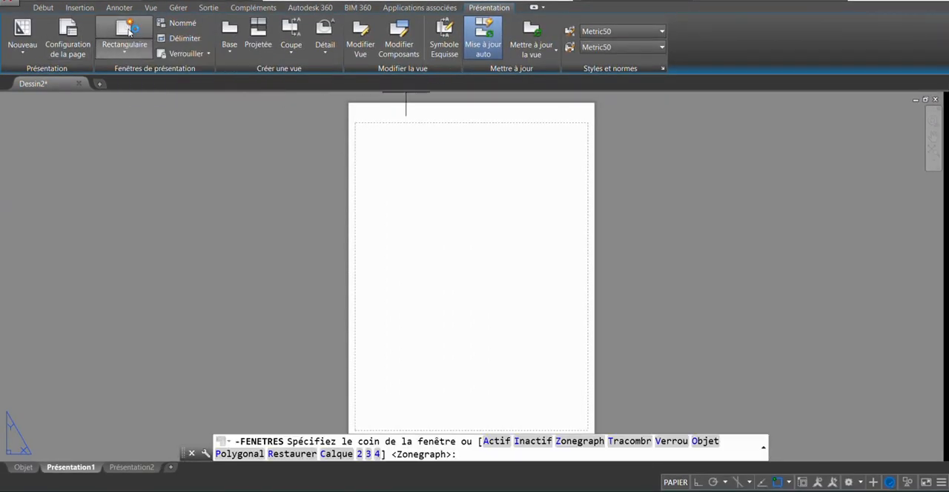
pyautogui.click(583, 441)
pyautogui.scroll(-2, 484, 185)
pyautogui.scroll(2, 471, 201)
pyautogui.scroll(-2, 463, 201)
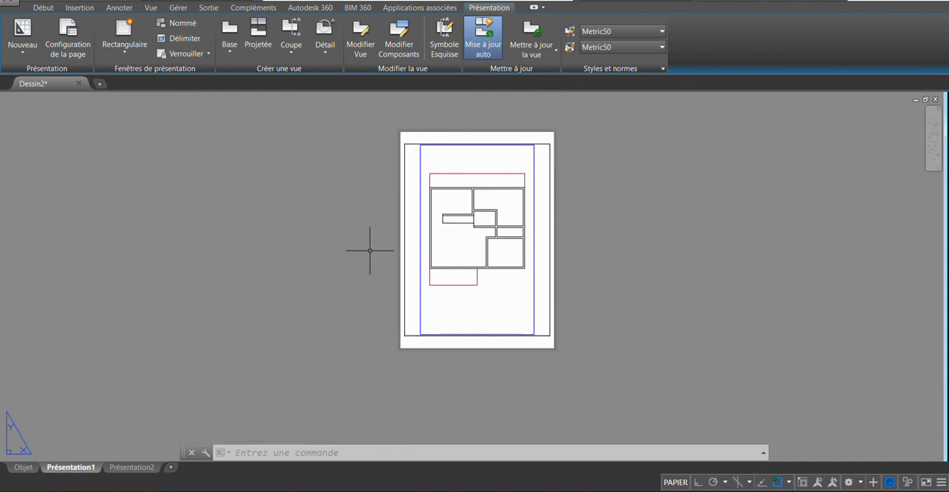
# - Select the layout viewport and set its scale to 1:100
pyautogui.click(600, 124)
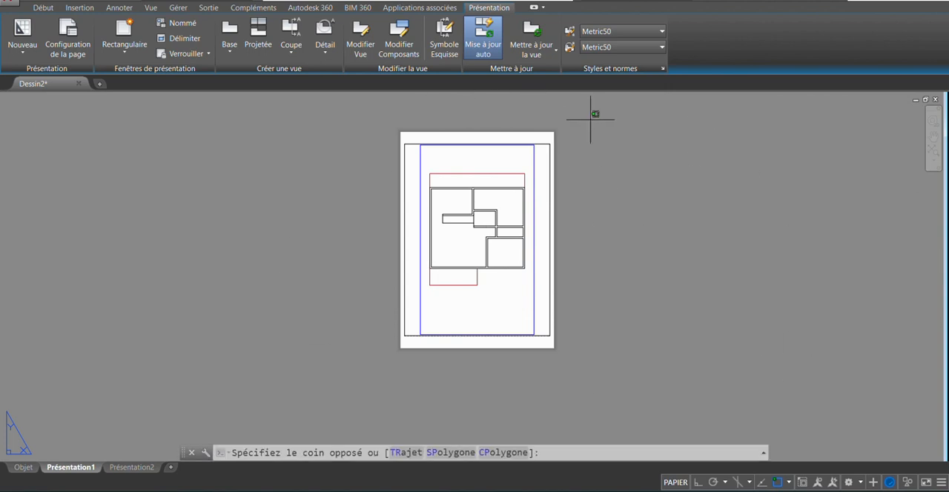
pyautogui.click(318, 360)
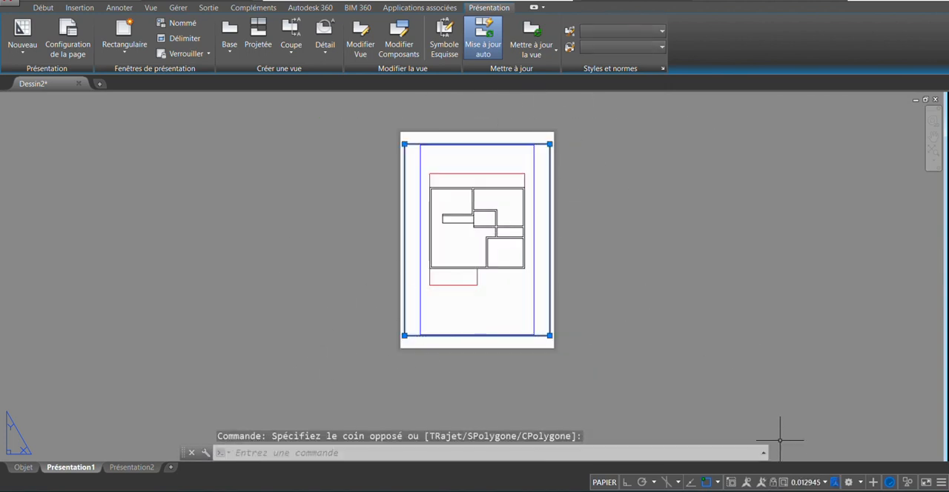
pyautogui.click(825, 483)
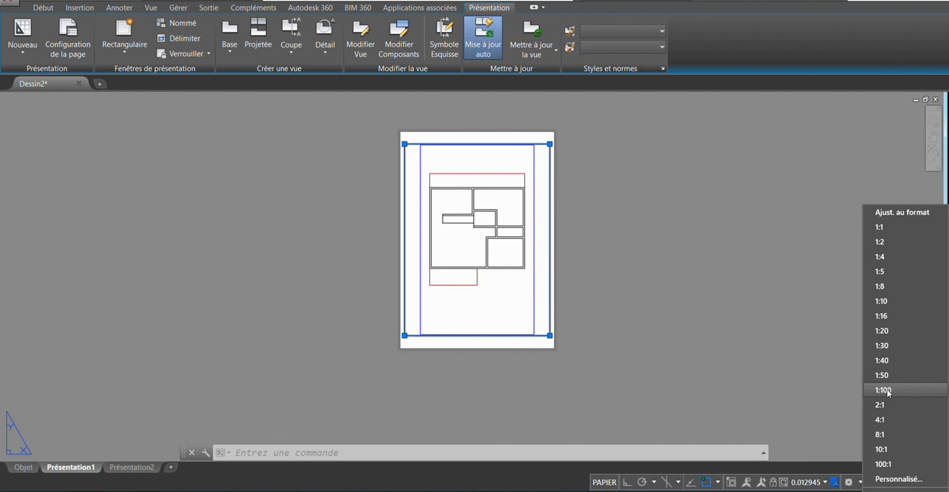
pyautogui.click(884, 390)
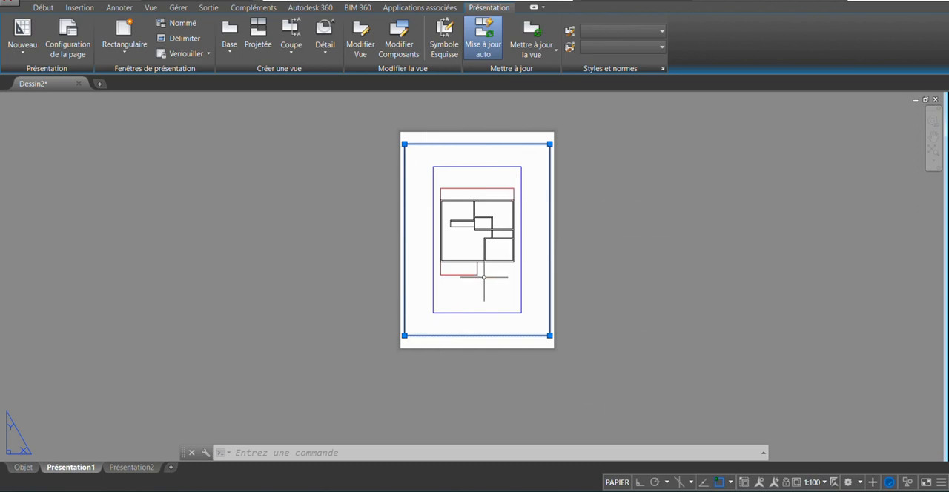
# - Add a custom scale named 1:90 to the scale list, with 1 paper unit equal to 90 drawing units
pyautogui.click(823, 482)
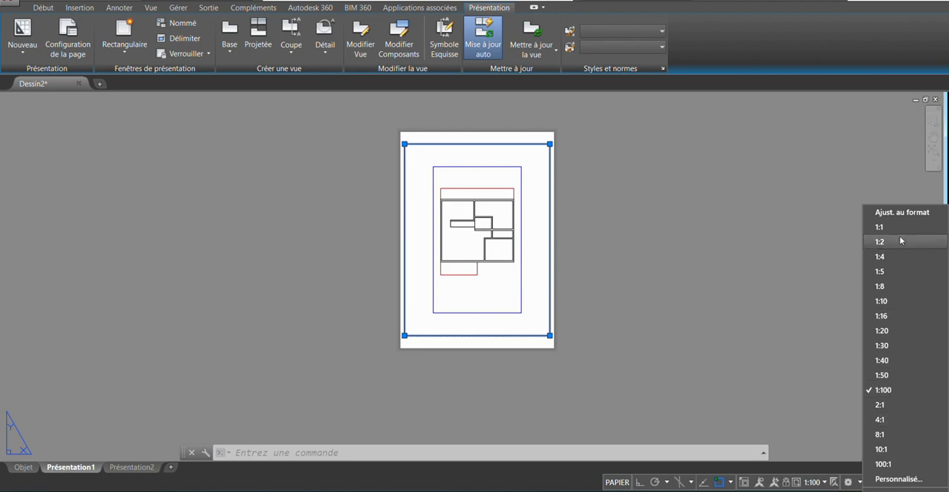
pyautogui.click(900, 480)
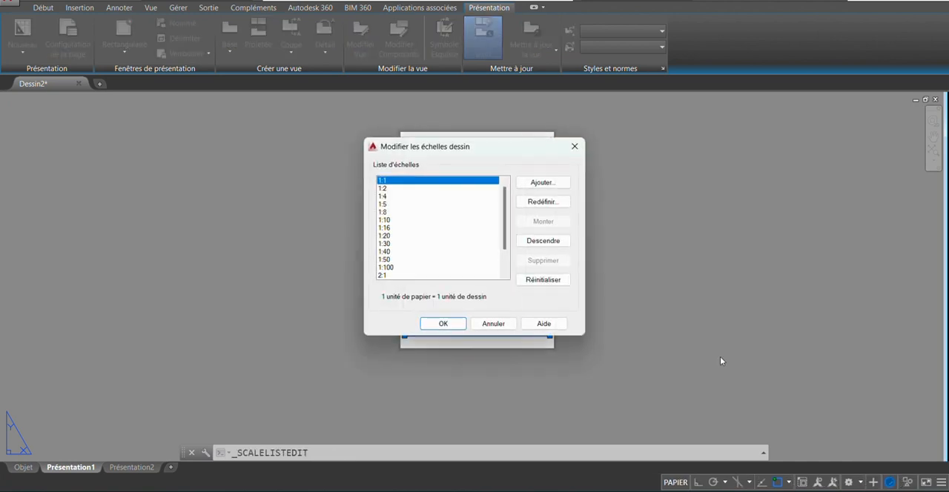
pyautogui.click(544, 183)
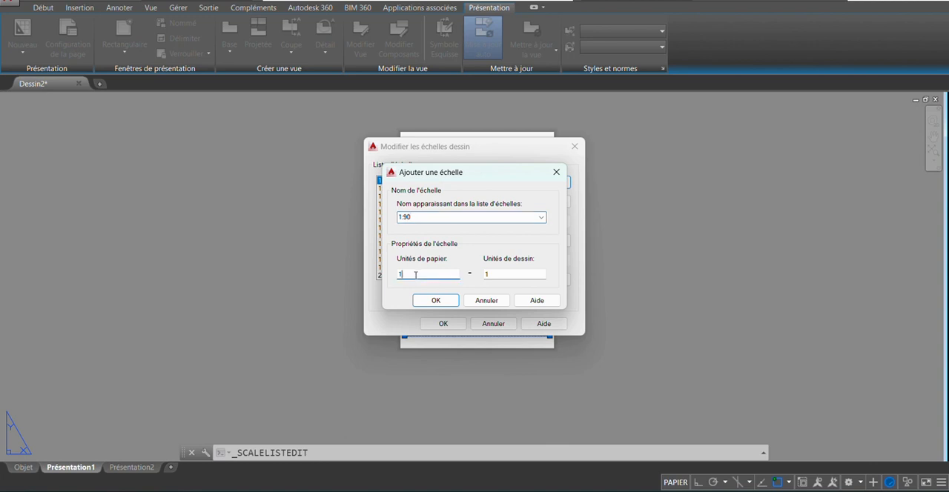
pyautogui.moveTo(506, 276); pyautogui.dragTo(456, 283)
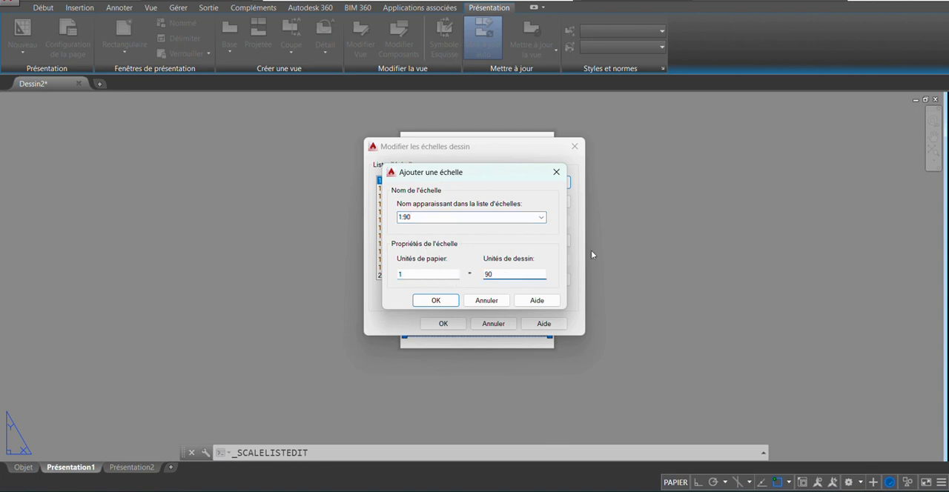
pyautogui.click(441, 303)
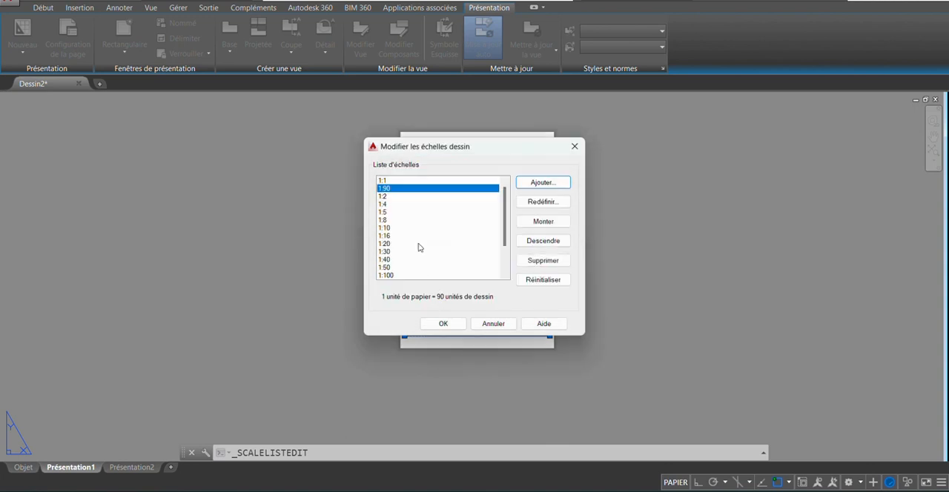
pyautogui.click(444, 324)
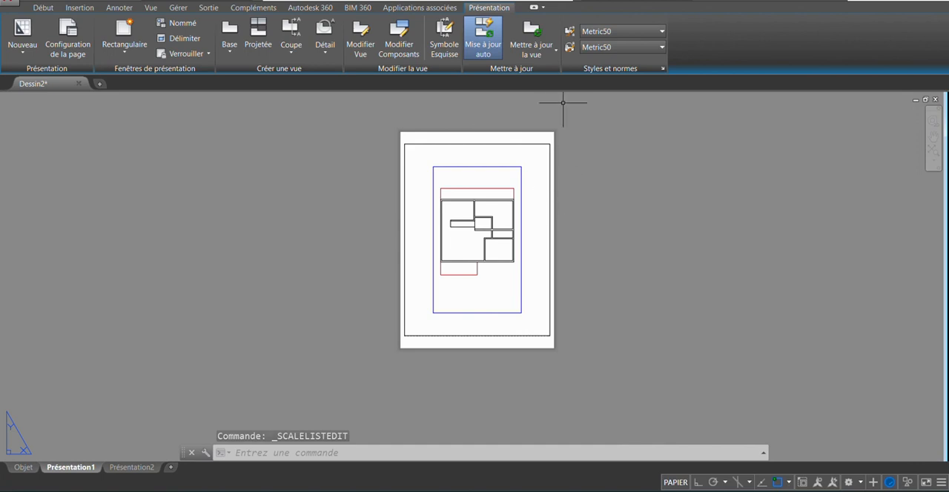
# - Select the viewport around the floor plan and apply the 1:90 scale to it
pyautogui.click(588, 113)
pyautogui.click(448, 190)
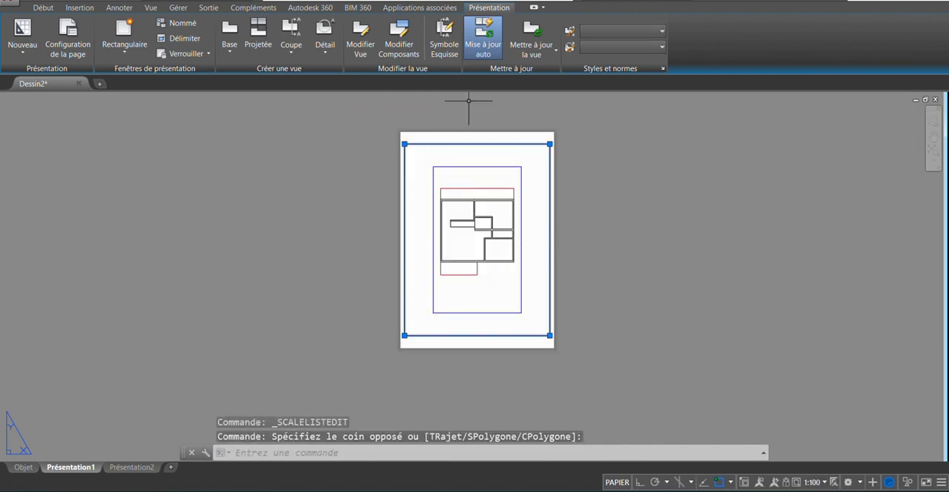
pyautogui.click(824, 482)
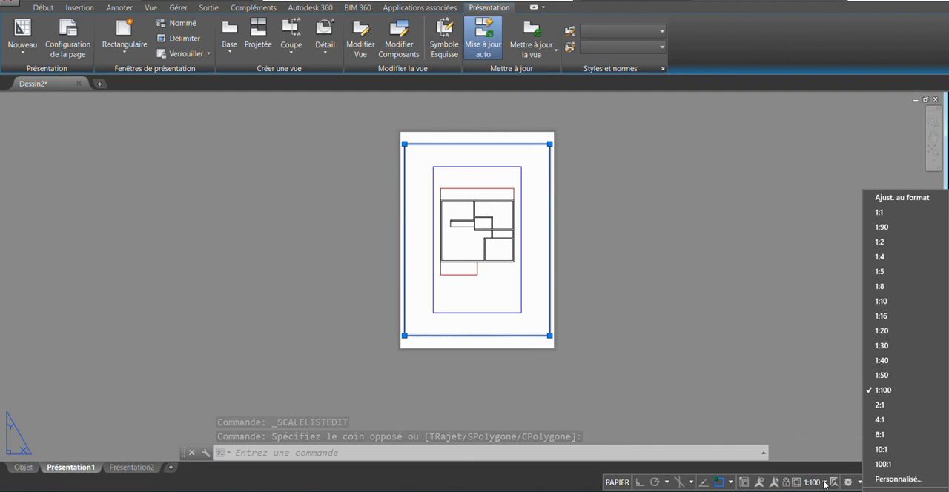
pyautogui.click(892, 229)
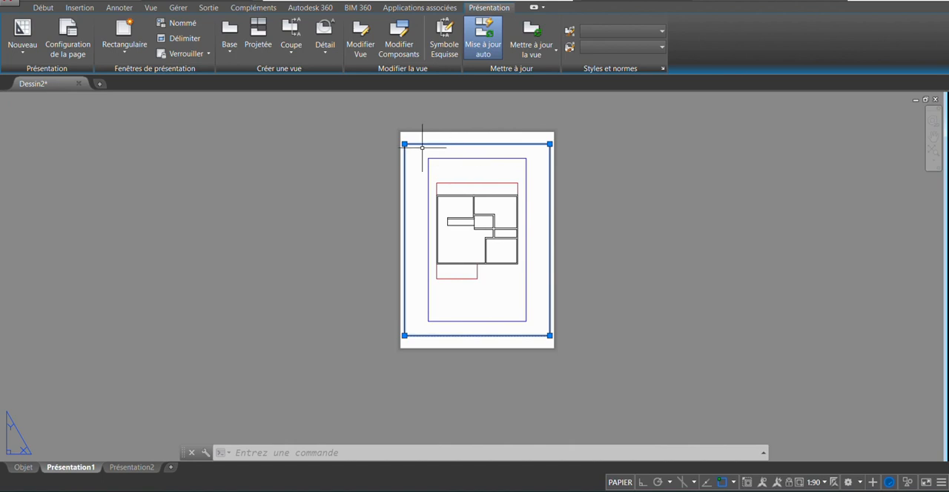
pyautogui.scroll(2, 417, 159)
pyautogui.scroll(-2, 412, 164)
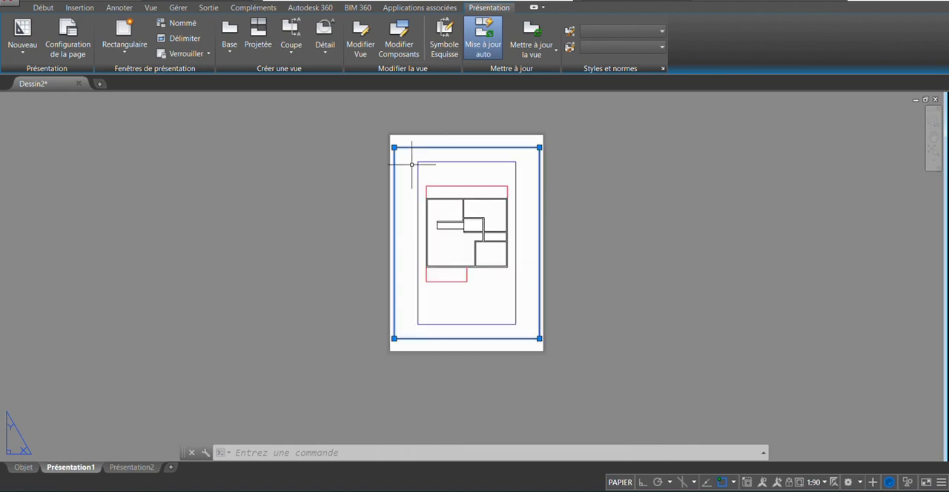
# - Start plotting the Présentation1 layout and request a plot preview
pyautogui.hotkey('ctrl', 'p')
pyautogui.click(288, 395)
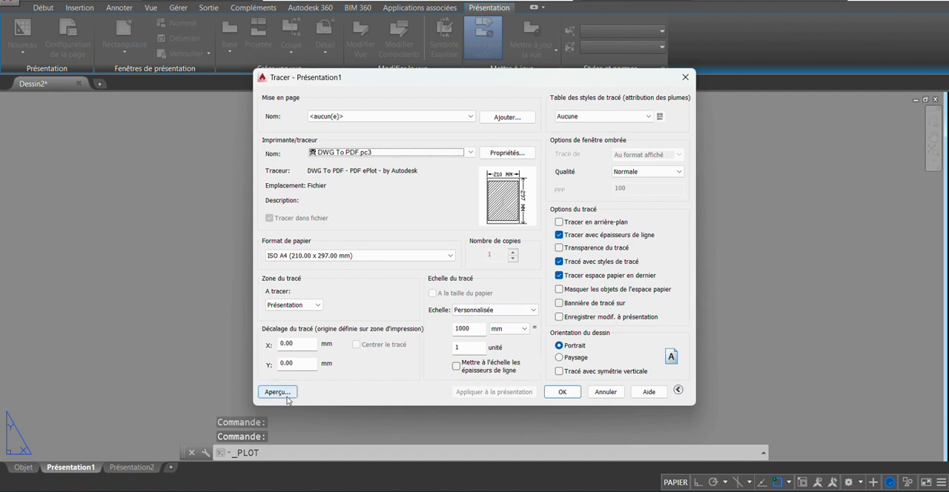